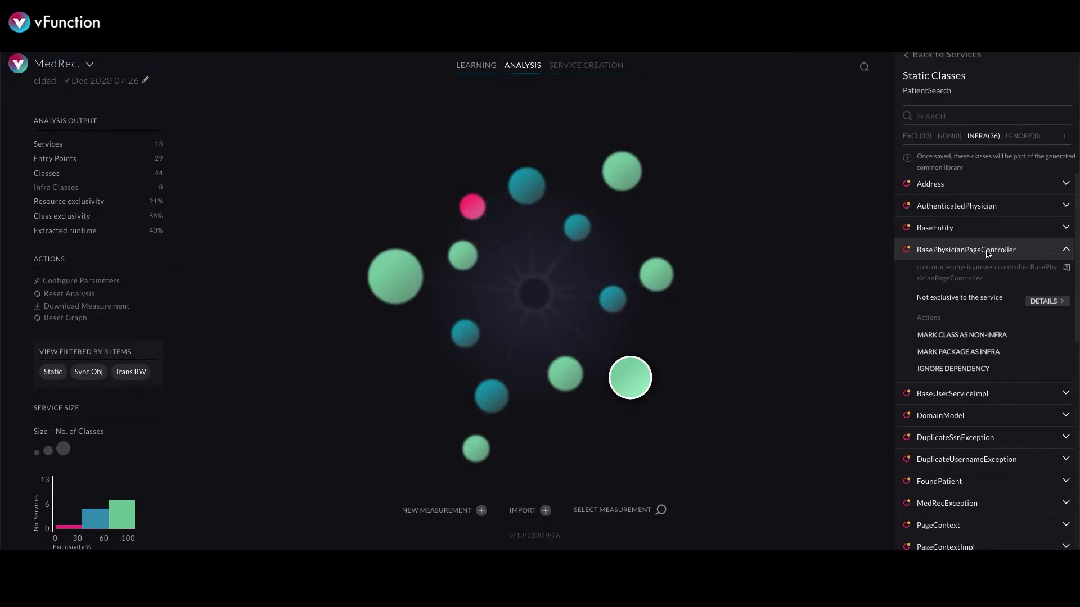
Mark the BasePhysicianPageController, BaseUserServiceImpl and PatientFacade classes of the PatientSearch service as non-infra
click(981, 335)
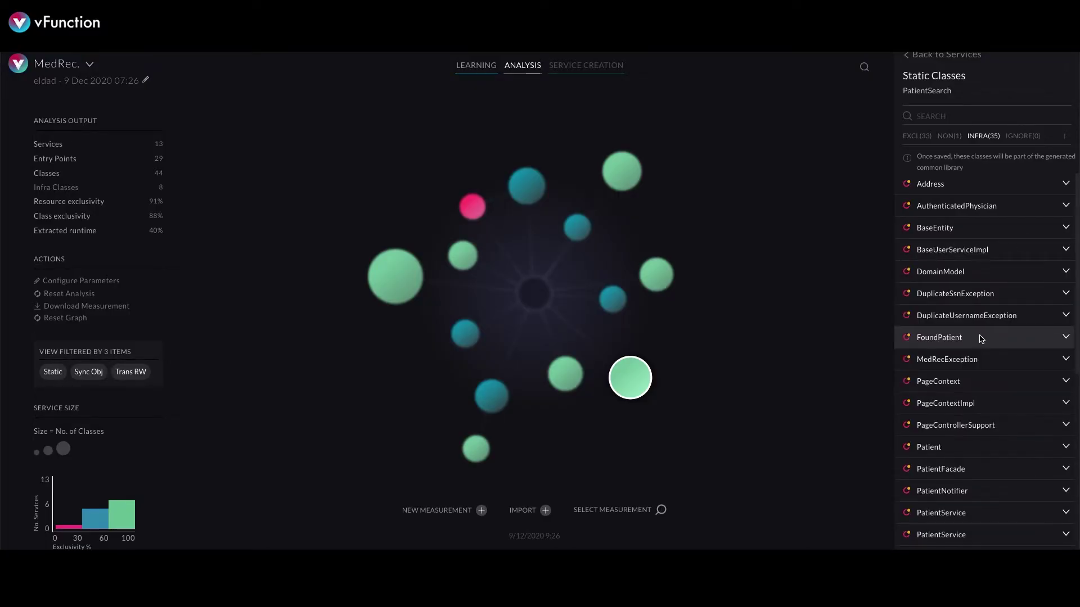
click(973, 446)
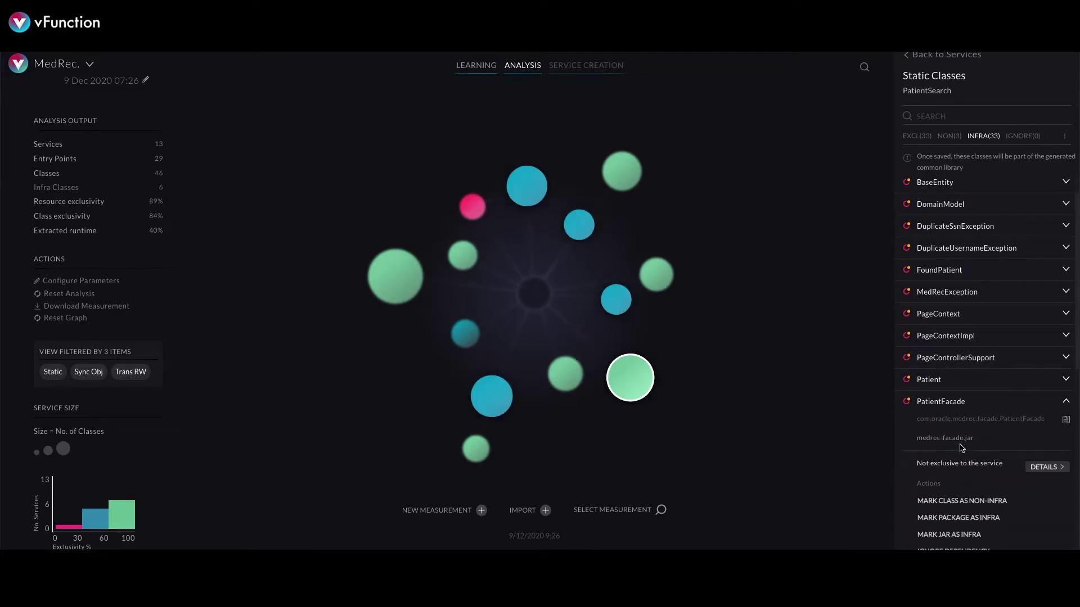
click(970, 506)
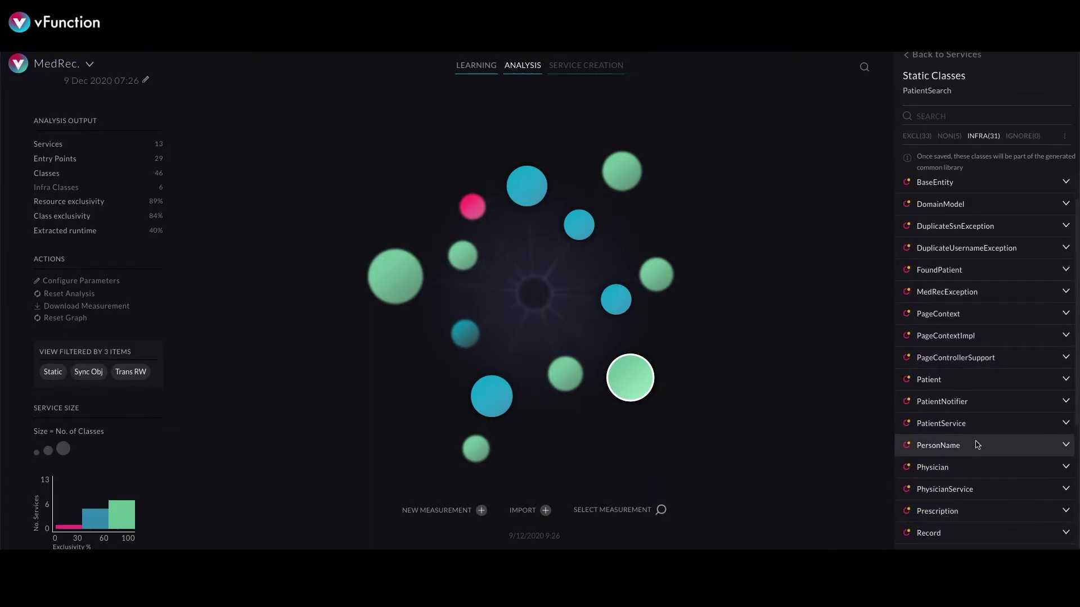
Mark the PatientNotifier, PhysicianService and PatientService classes as non-infra
click(972, 409)
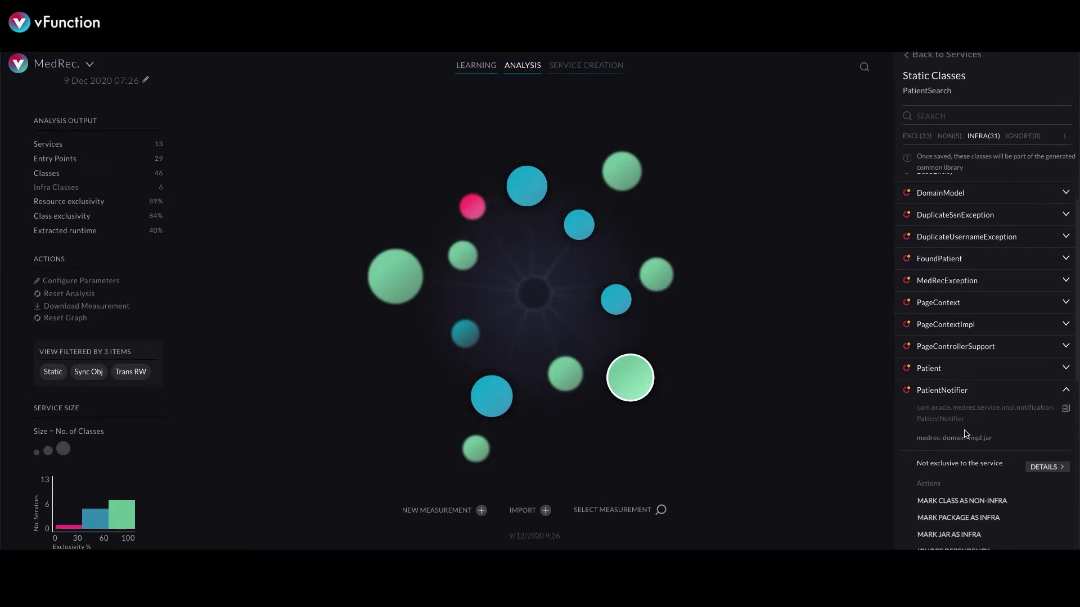
click(974, 502)
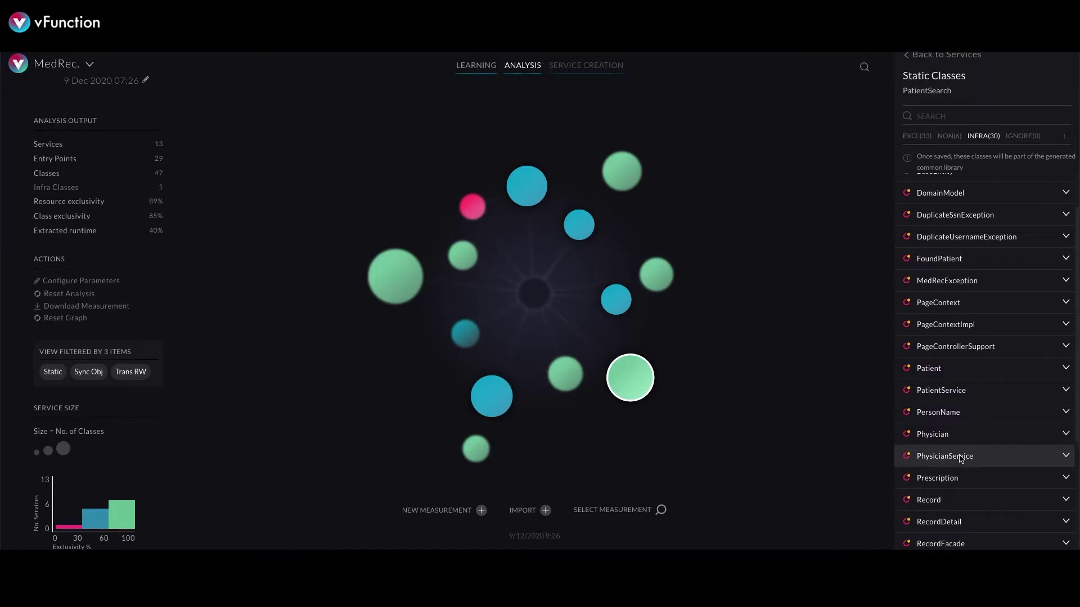
click(957, 456)
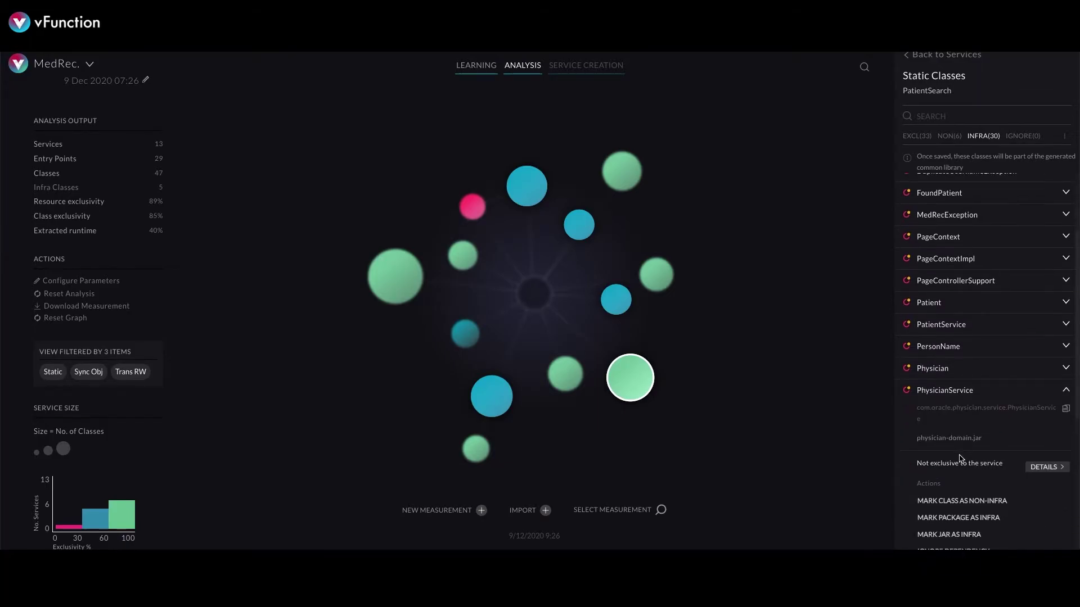
click(962, 501)
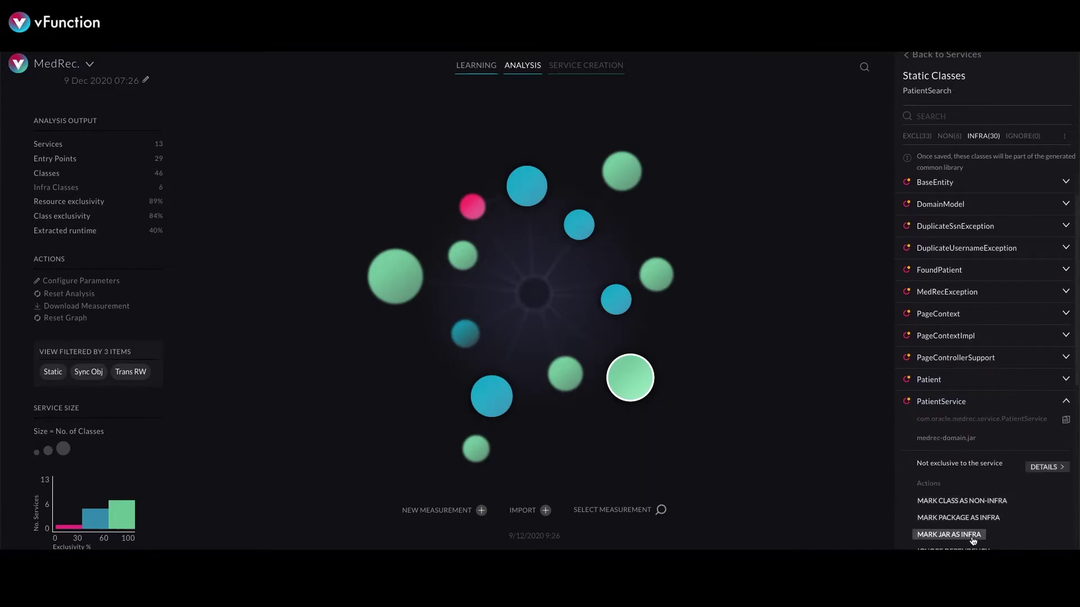
click(979, 505)
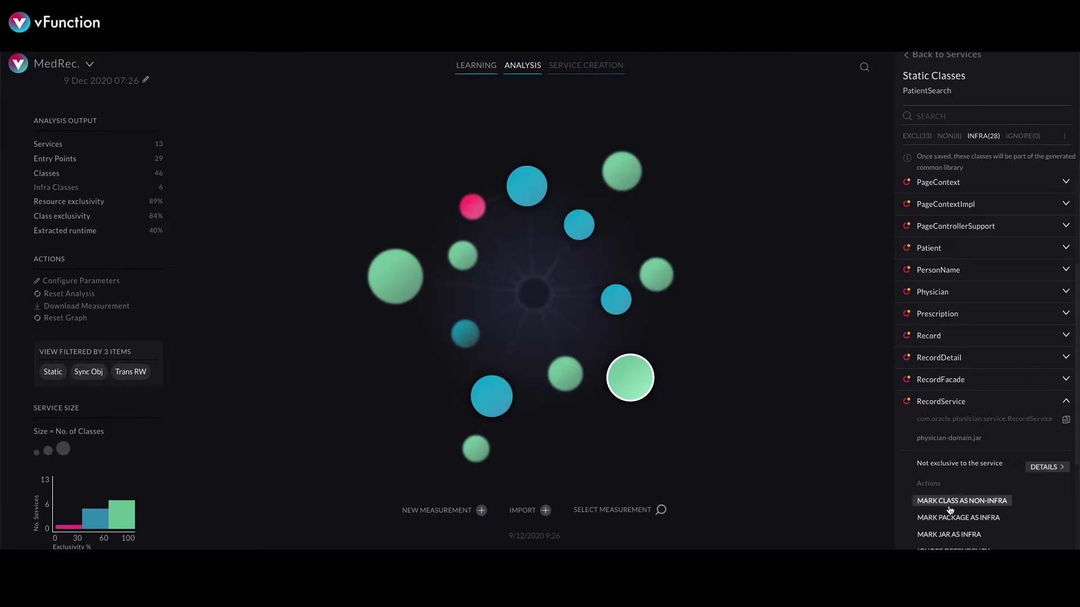
Mark the RecordService and RecordFacade classes as non-infra
click(956, 500)
click(960, 386)
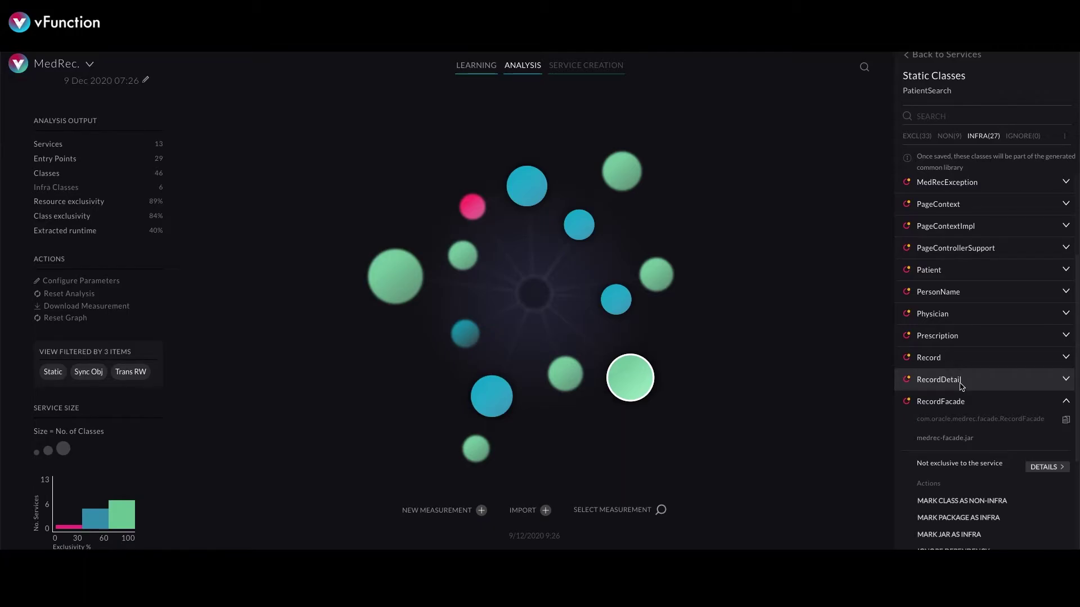
click(954, 501)
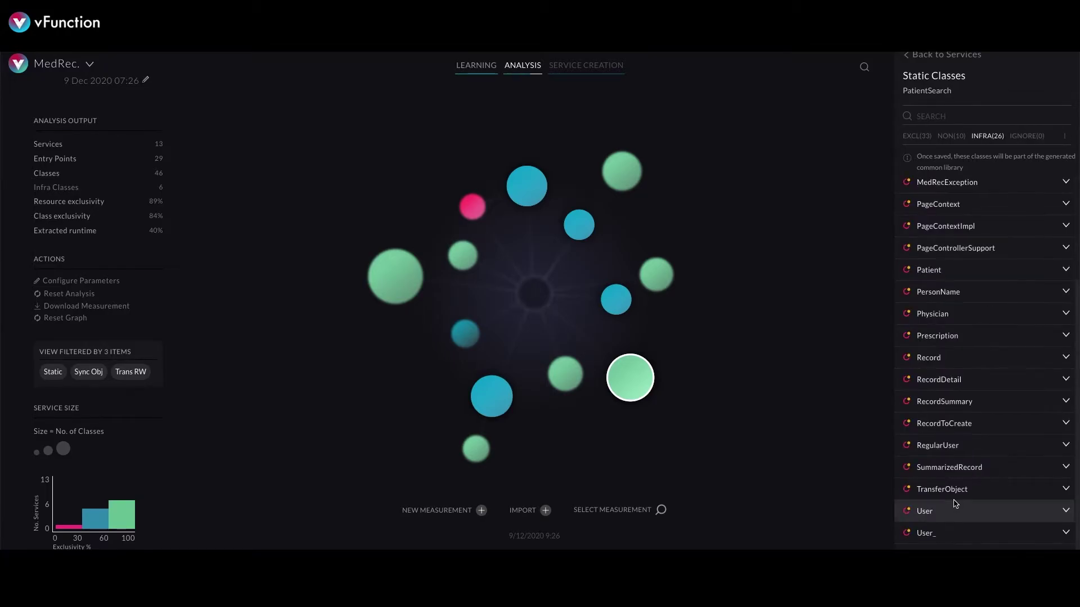
List the non-exclusive classes and view BasePhysicianPageController's dependency graph within PatientSearch
click(953, 137)
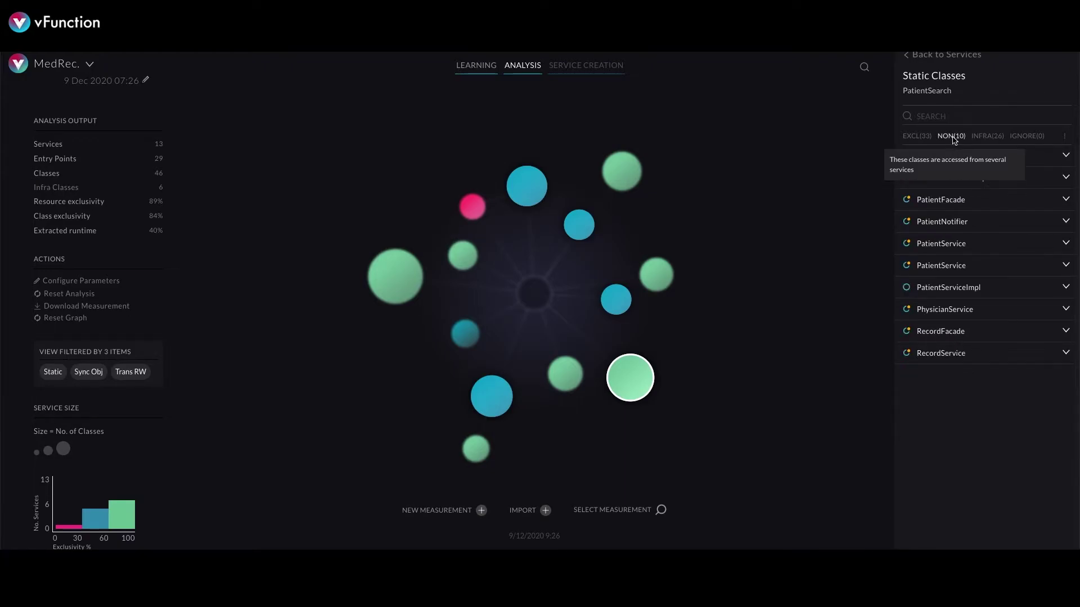
click(950, 156)
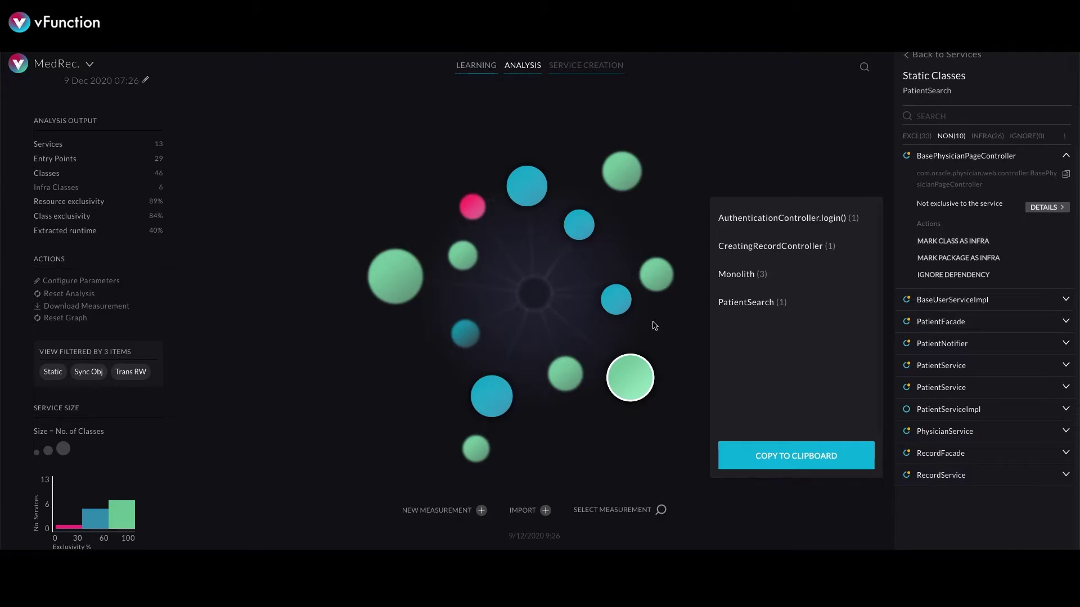
click(740, 302)
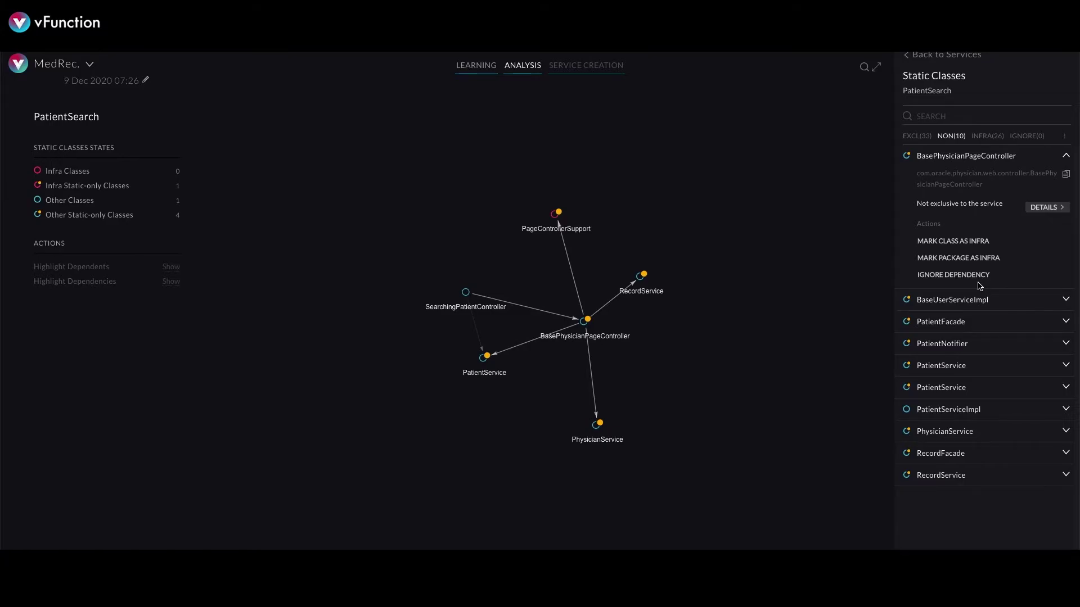
Inspect BaseUserServiceImpl's dependency graph within PatientSearch and ignore that dependency
click(971, 306)
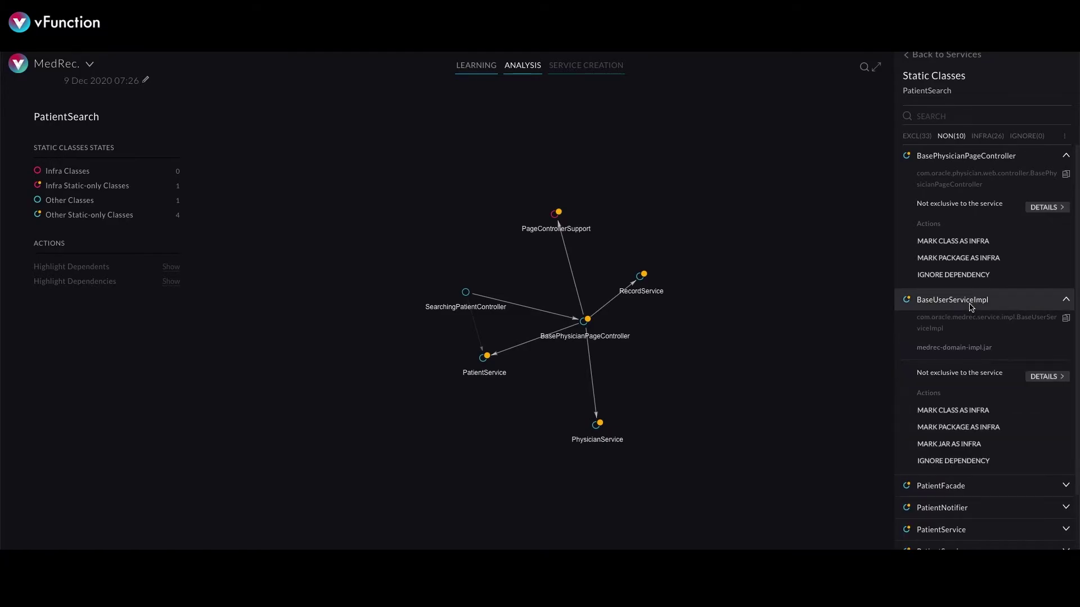
click(1014, 162)
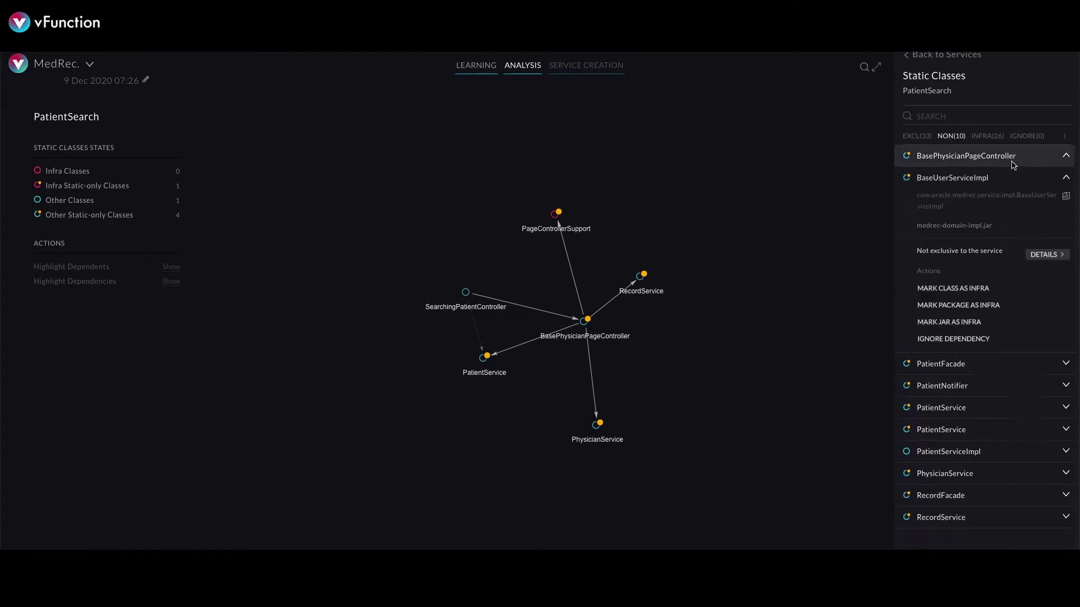
click(1040, 259)
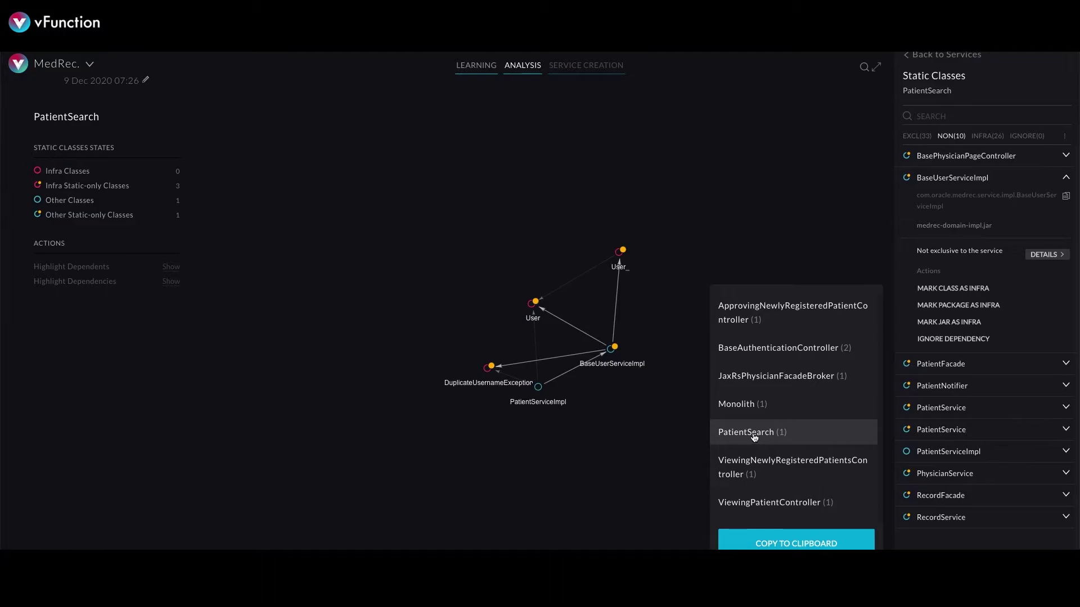
click(777, 168)
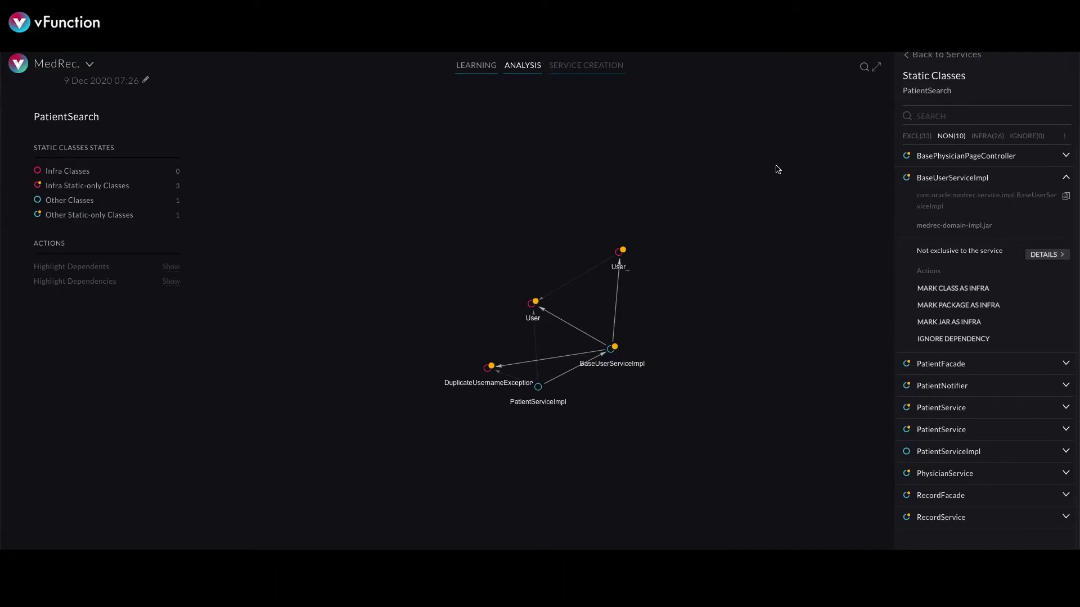
click(994, 297)
Inspect PatientNotifier's dependency graph within PatientSearch and ignore that dependency
click(994, 203)
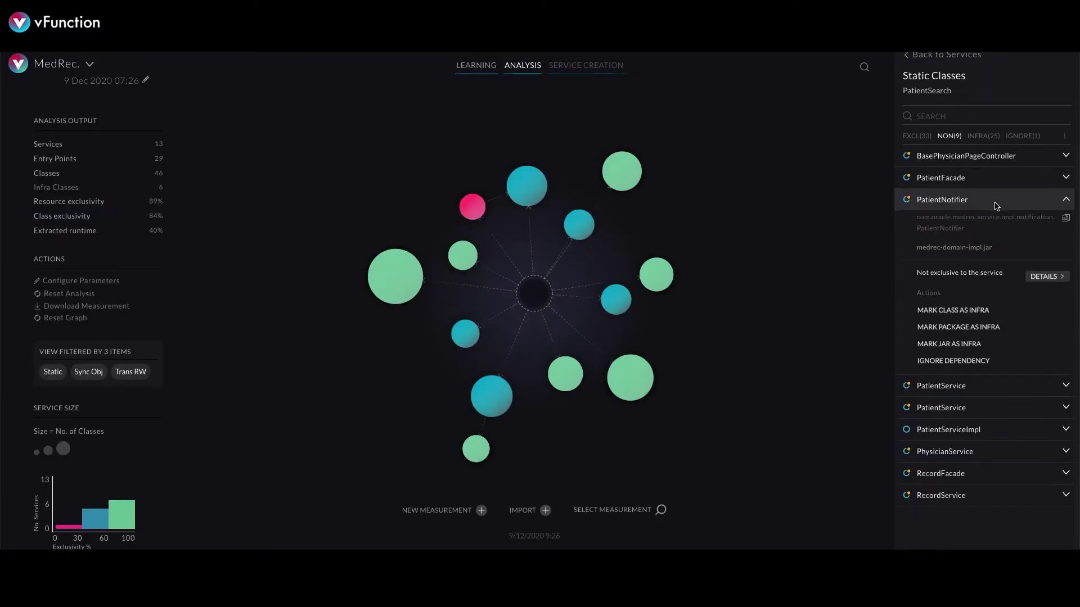
click(1043, 279)
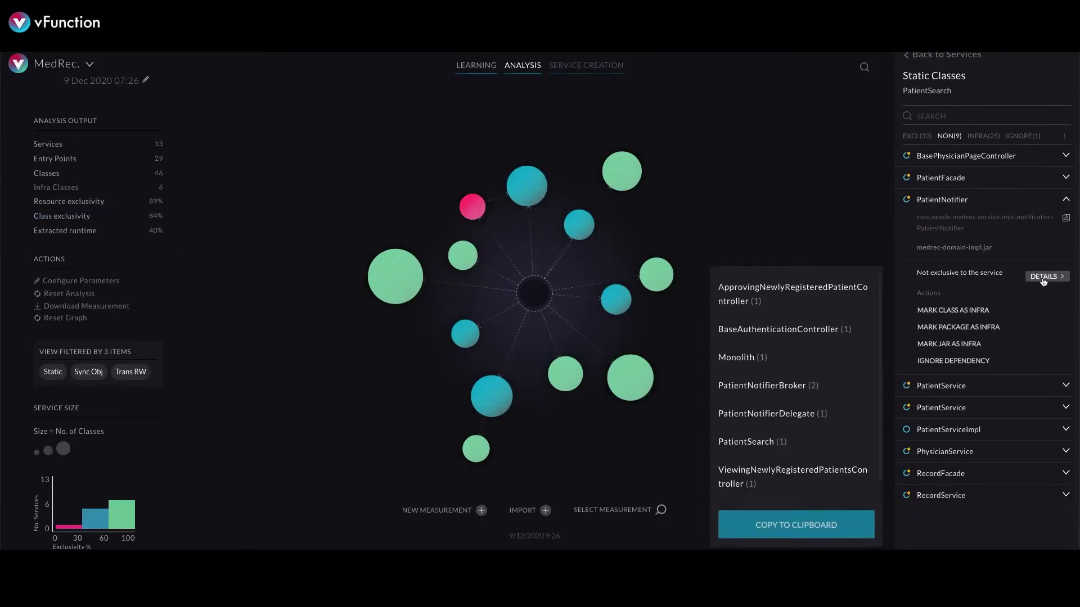
click(726, 440)
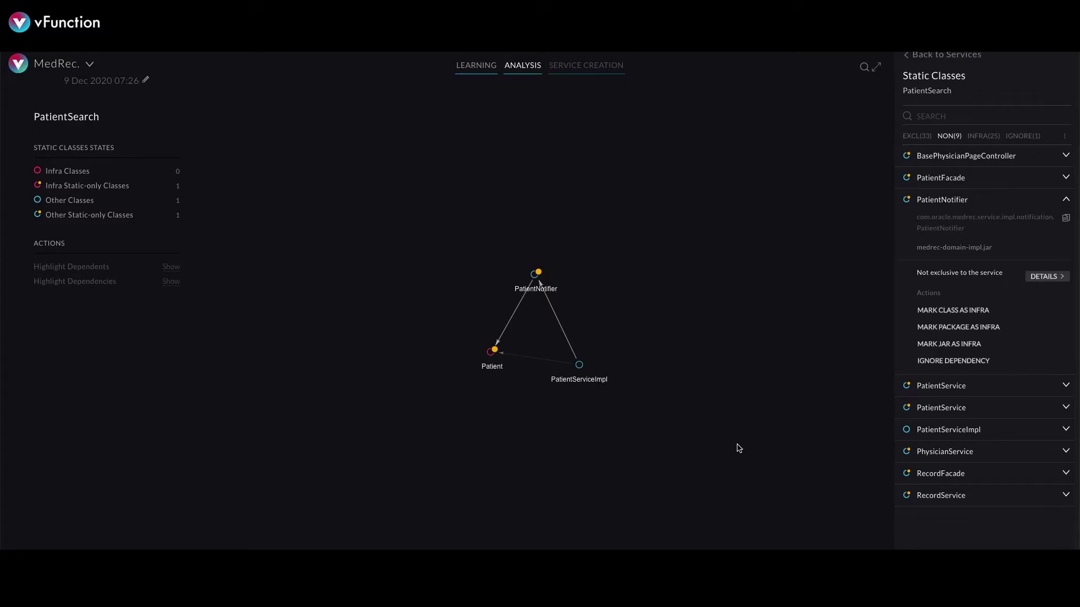
click(957, 361)
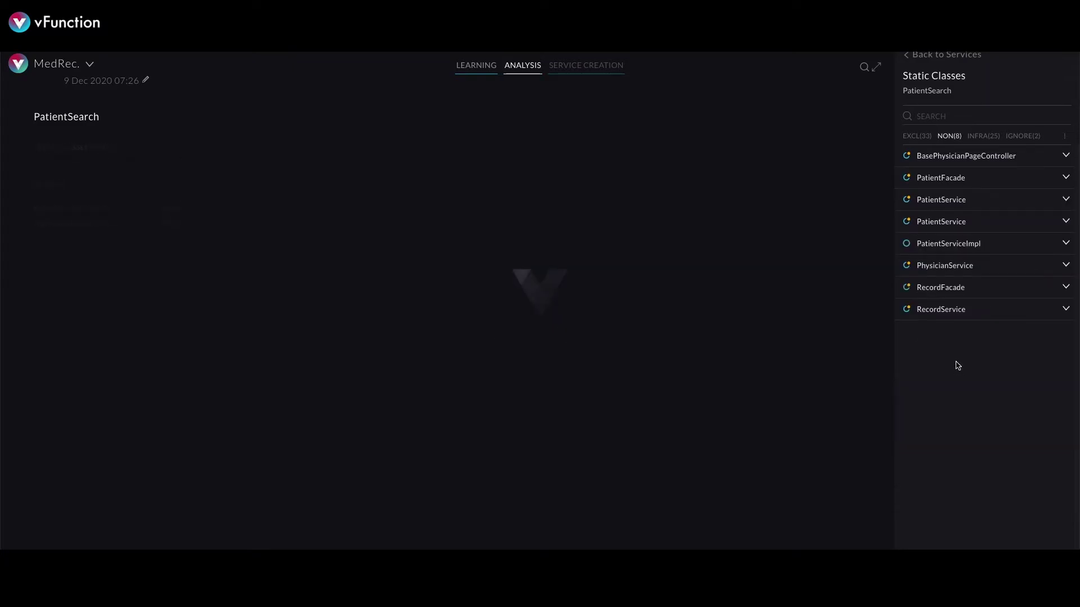
View the PatientSearch dependency graphs of the two non-exclusive PatientService classes
click(940, 202)
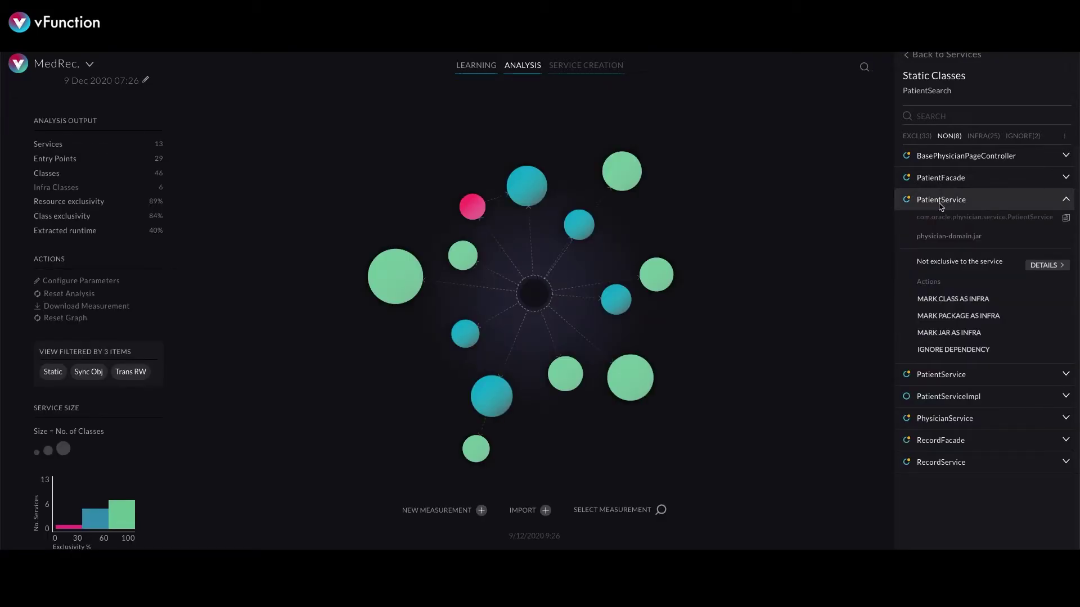
click(1045, 266)
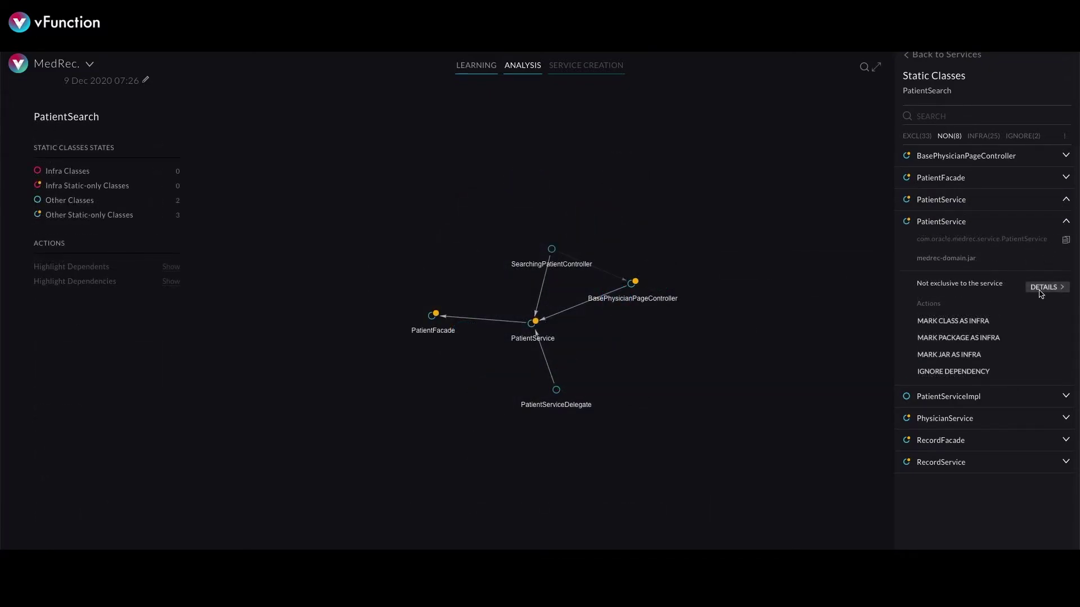
click(1040, 288)
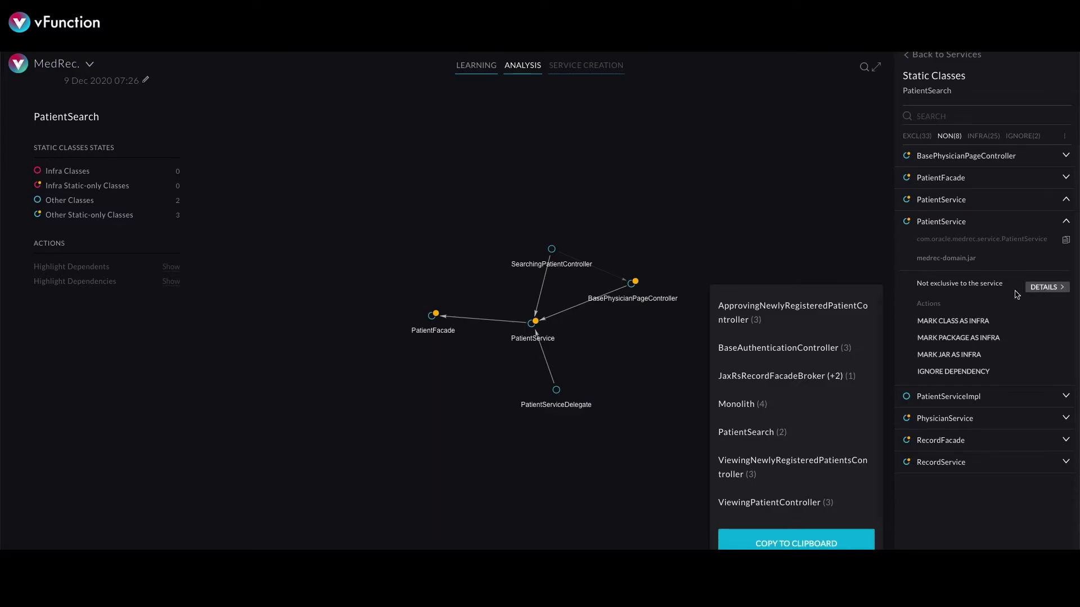
click(747, 433)
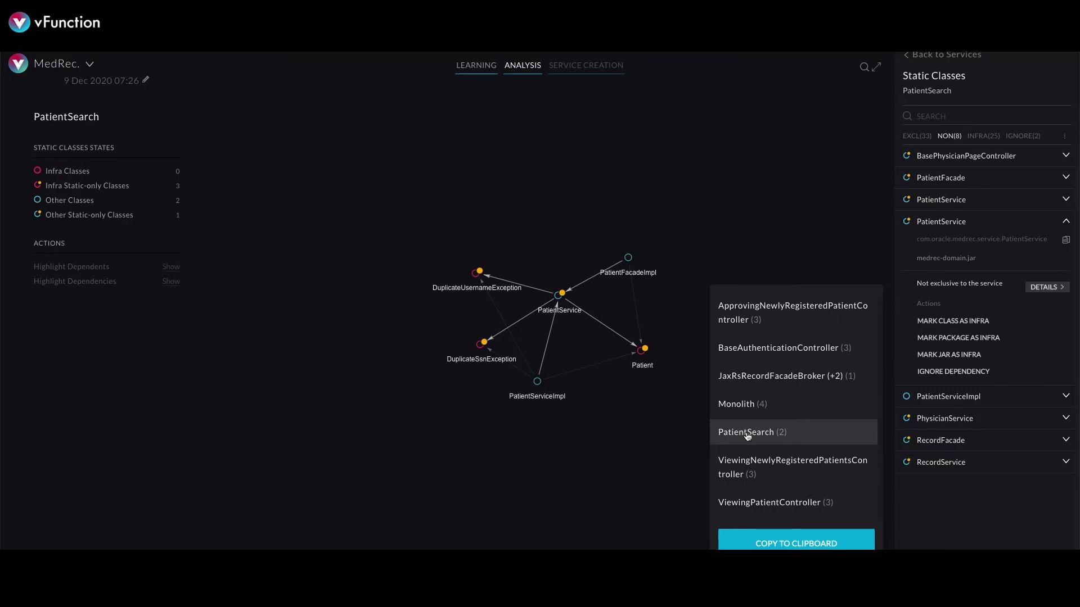
Collapse PatientService and check the dependency details of the PatientServiceImpl class
click(980, 397)
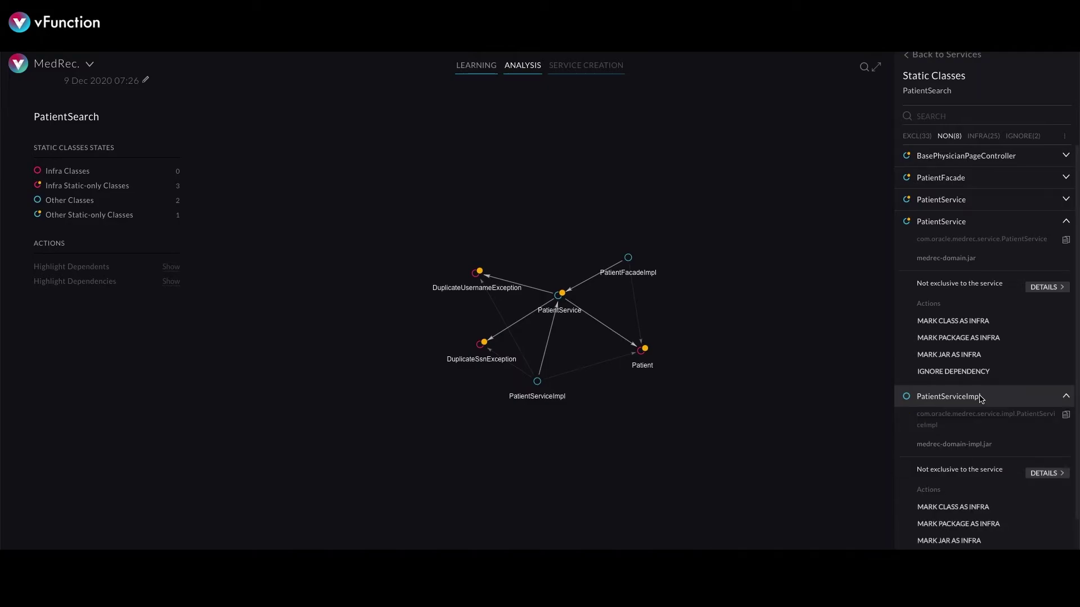
click(970, 222)
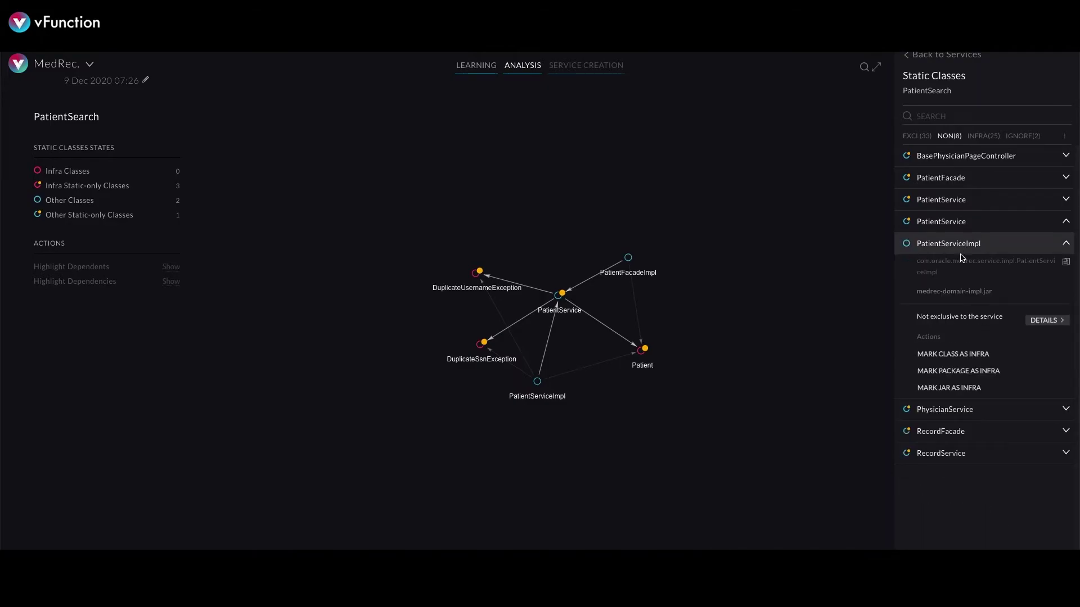
click(1043, 321)
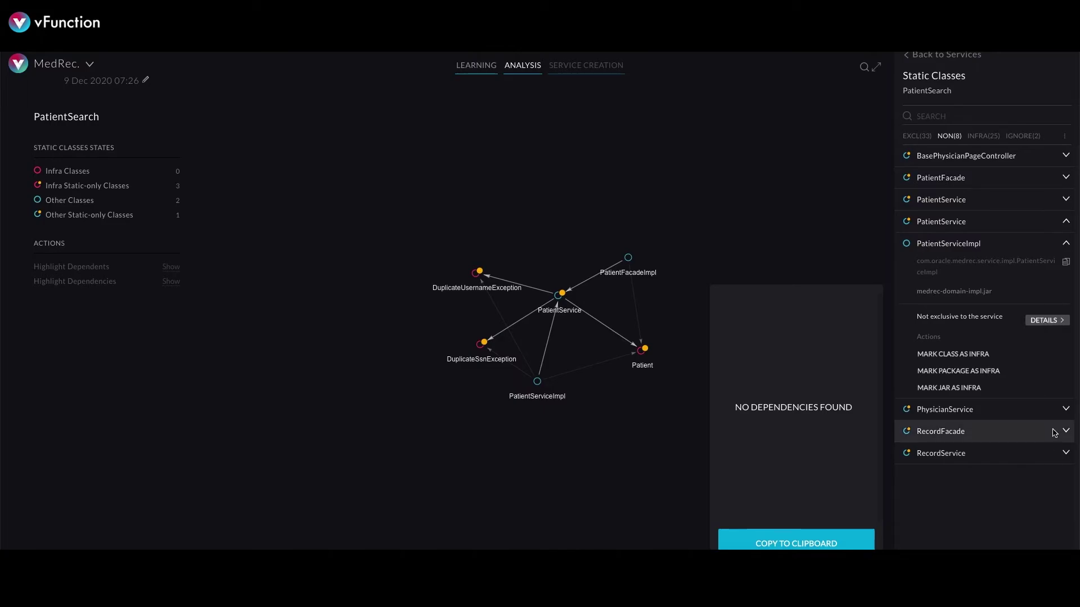
Inspect PhysicianService's dependency details for PatientSearch and ignore that dependency
click(1053, 409)
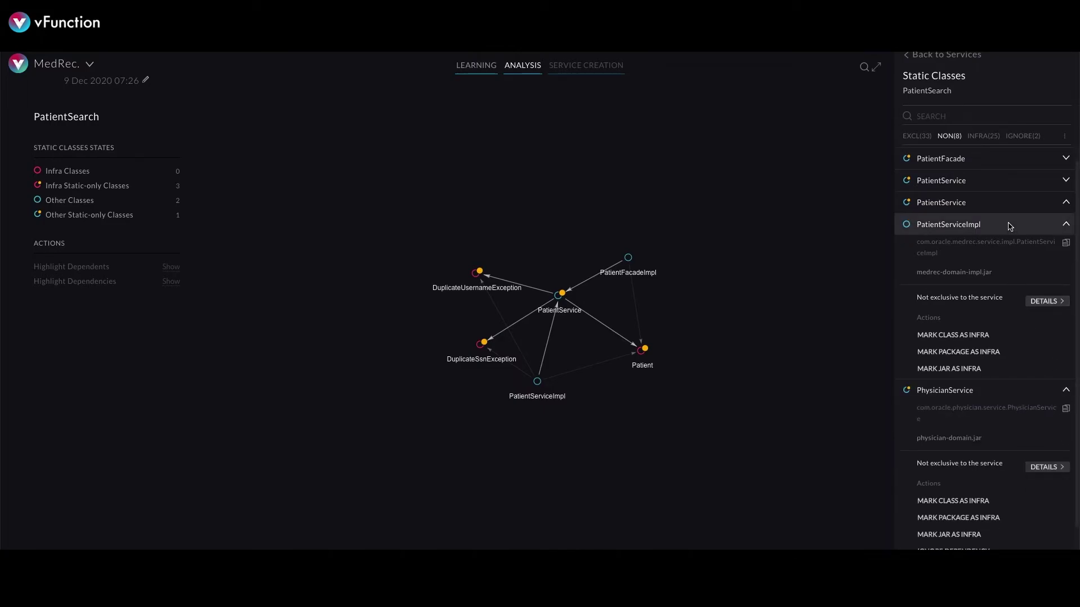
click(1066, 231)
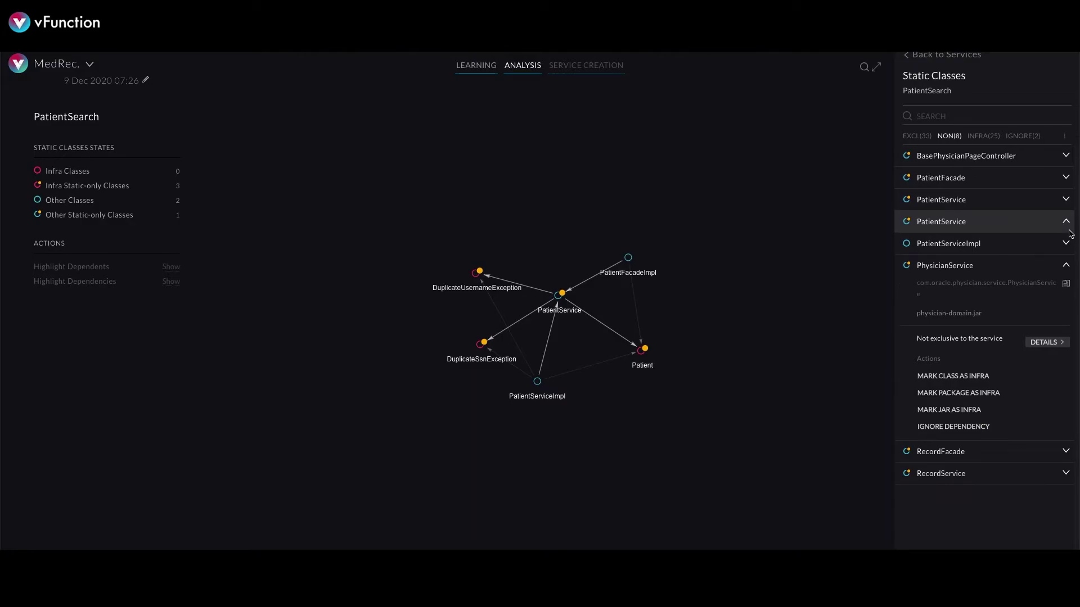
click(1047, 342)
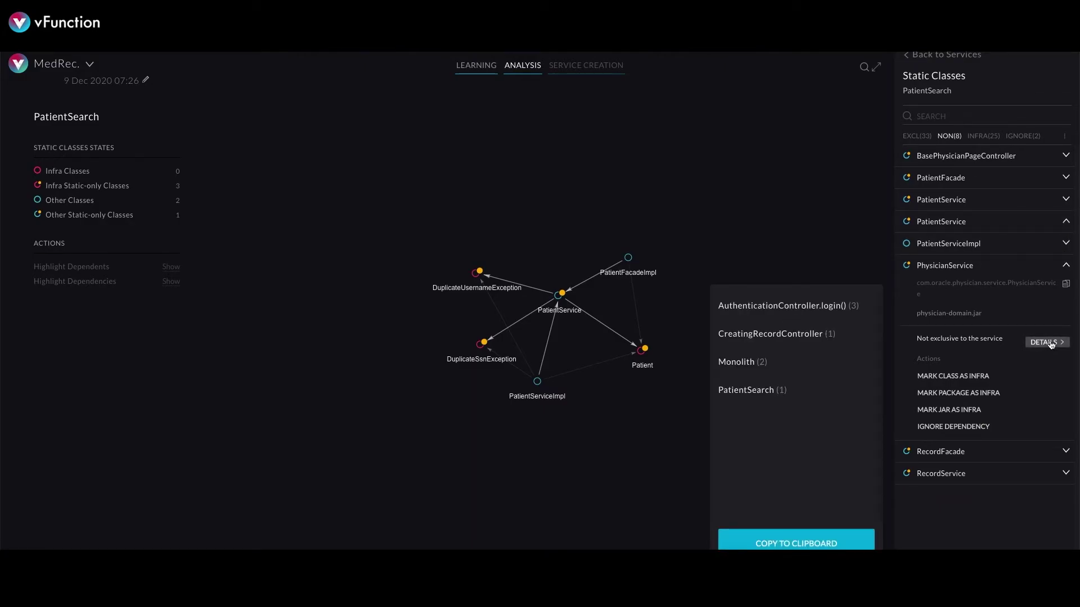
click(766, 391)
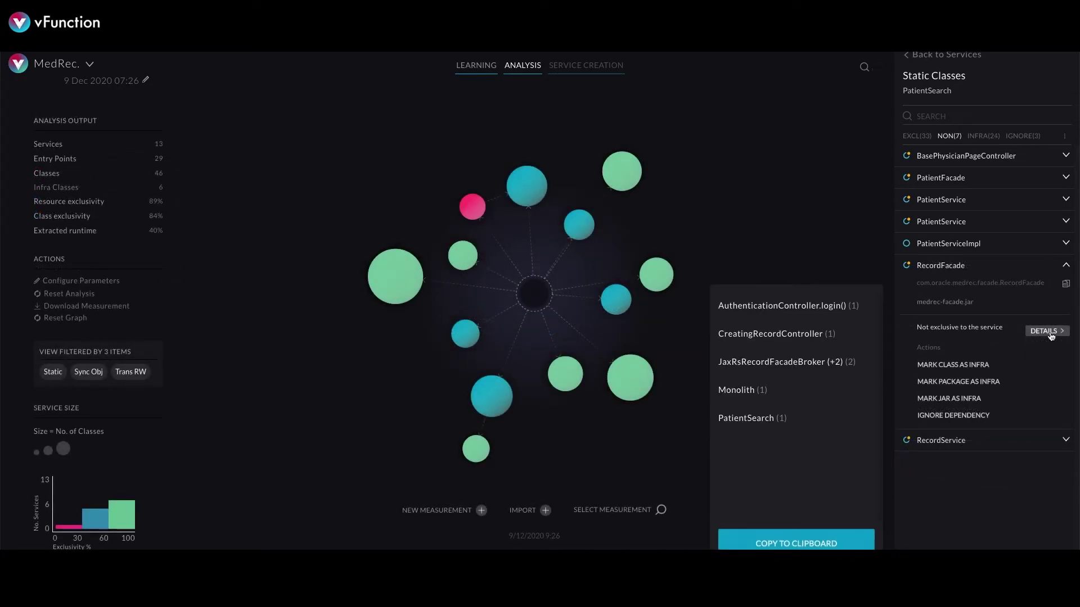
Review RecordFacade's dependency graph within PatientSearch, and ignore the RecordFacade and RecordService dependencies
click(759, 345)
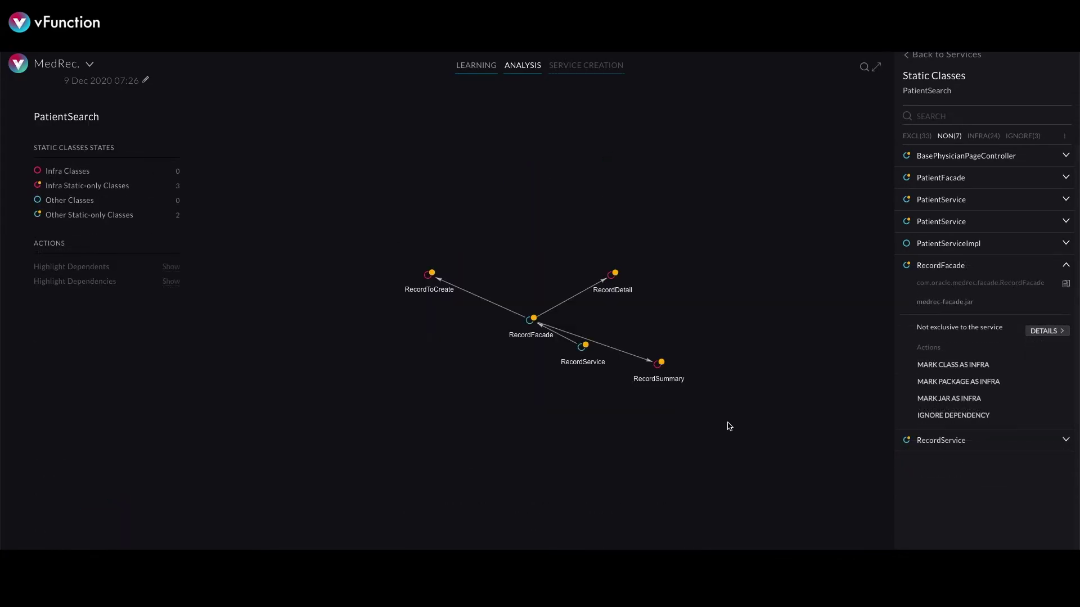
click(965, 417)
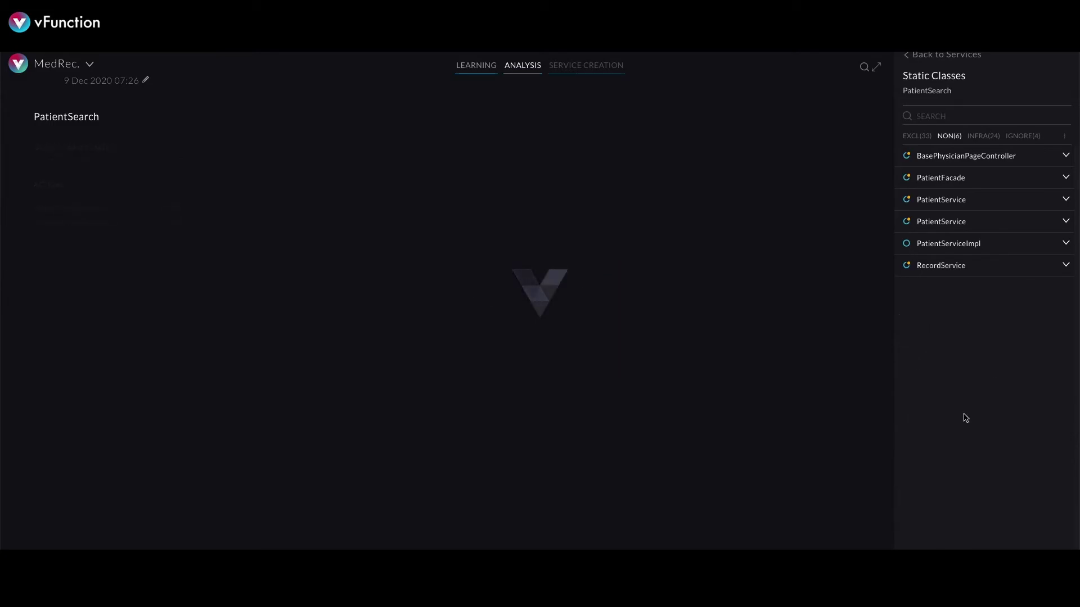
click(966, 269)
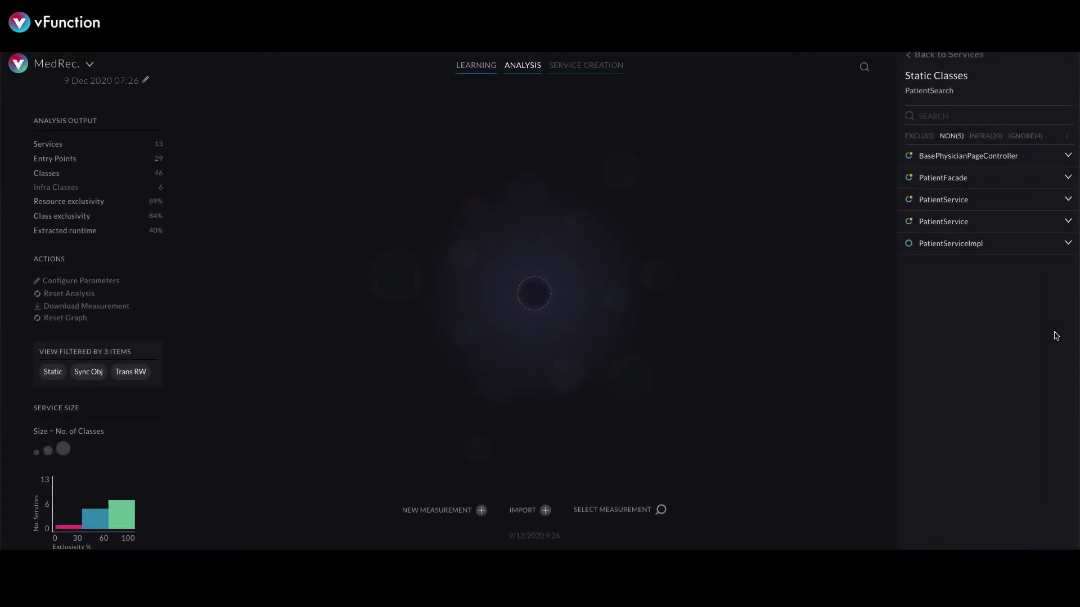
Review the dependency graph of the non-exclusive PatientService class from physician-domain.jar, and return to the list of all services
click(939, 222)
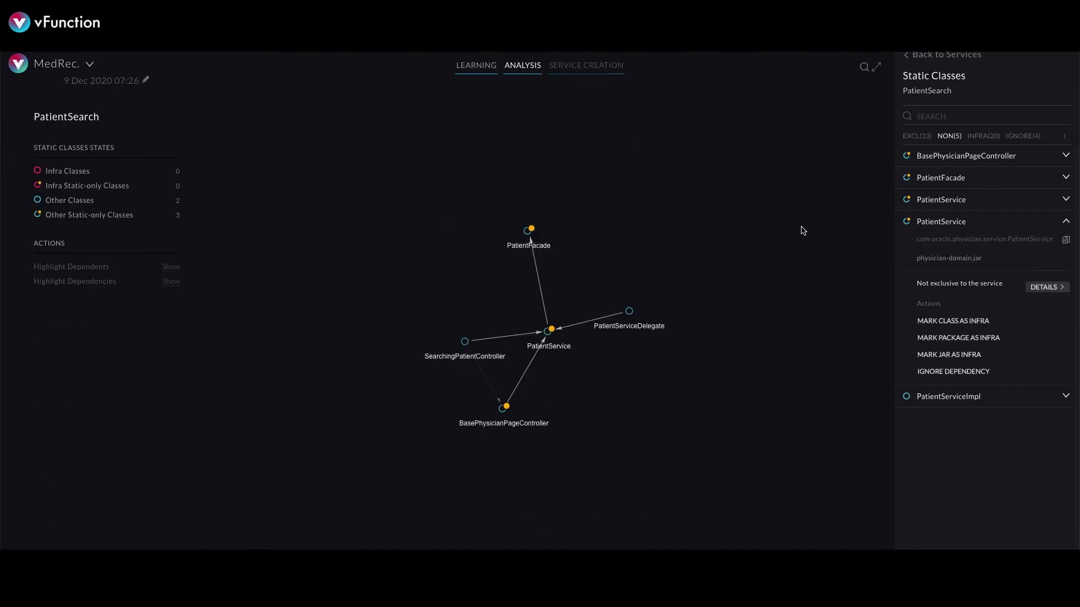
click(933, 55)
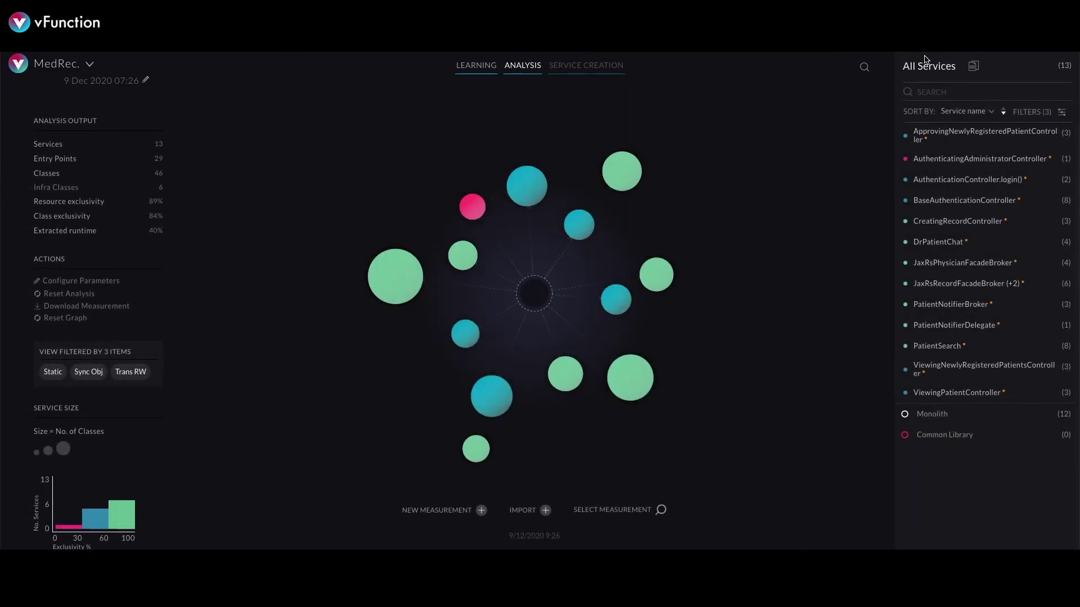
Among PatientSearch's non-exclusive dynamic classes, examine the details of which services and methods use PatientServiceImpl
click(938, 347)
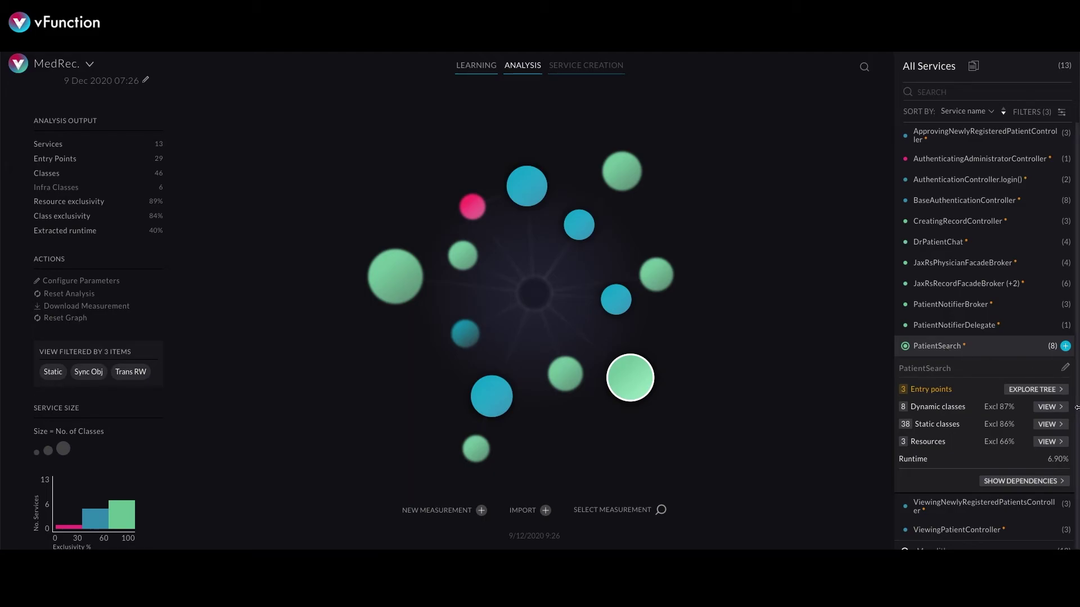
click(1050, 407)
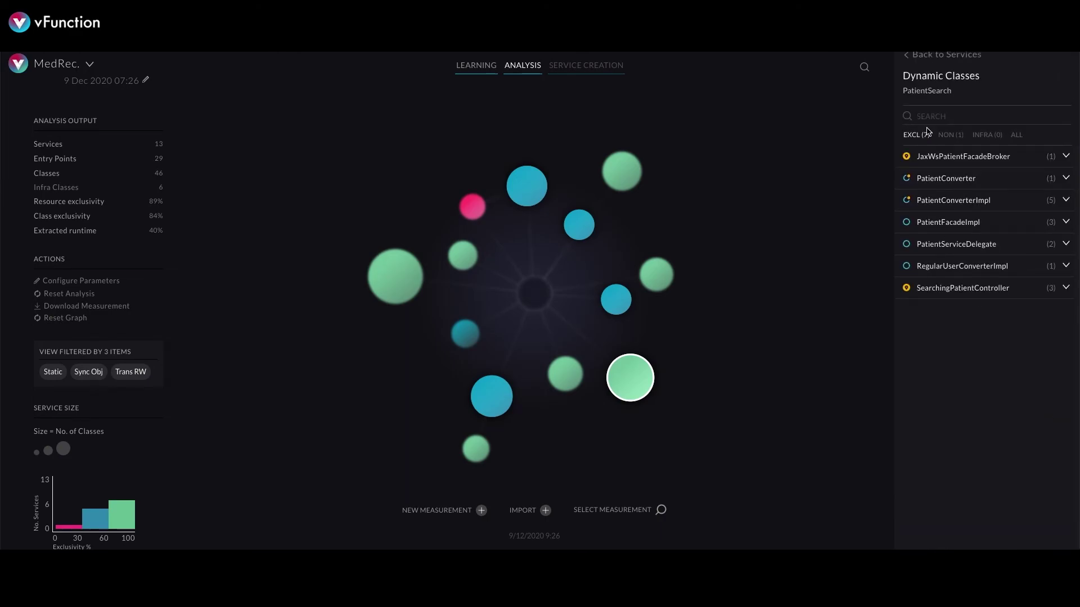
click(957, 136)
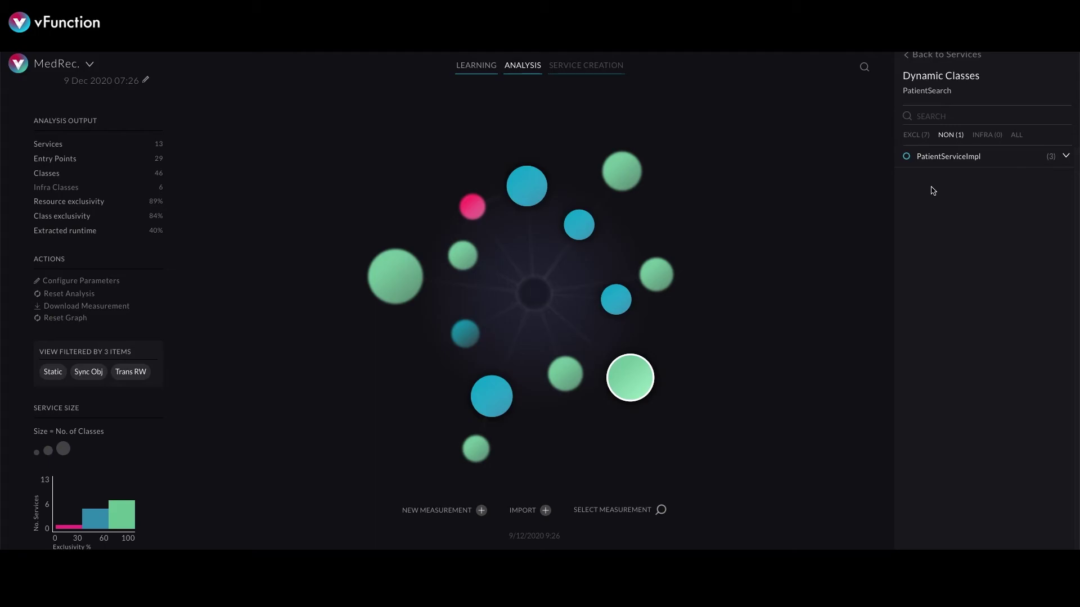
click(940, 160)
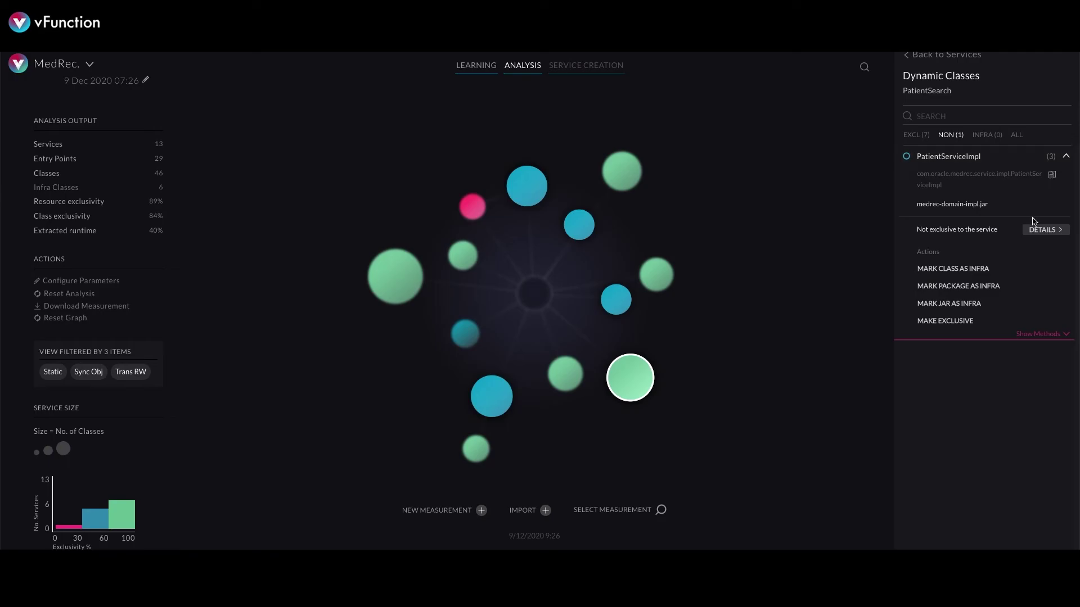
click(1047, 230)
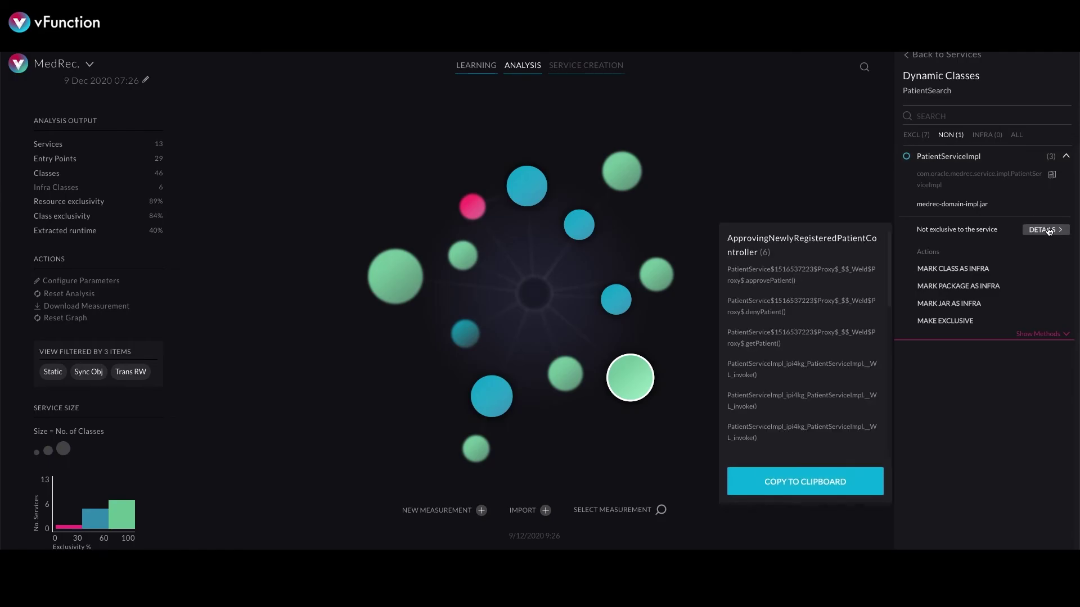
scroll(778, 386, down, 3)
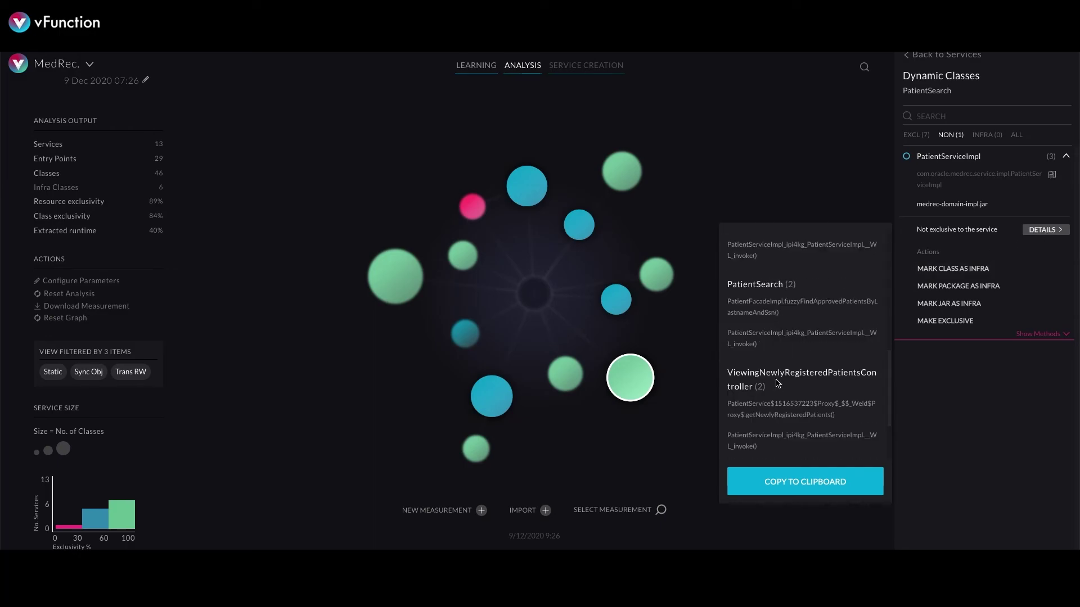